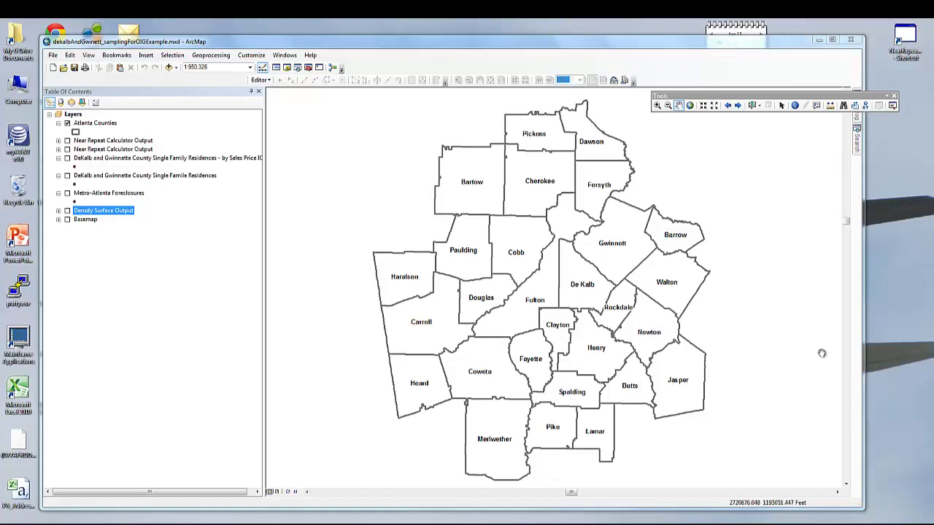
# Step: Display the Metro-Atlanta Foreclosures points across the Atlanta counties, then switch the layer off again
pyautogui.keyDown('ctrl'); pyautogui.click(72, 193); pyautogui.keyUp('ctrl')
pyautogui.click(67, 195)
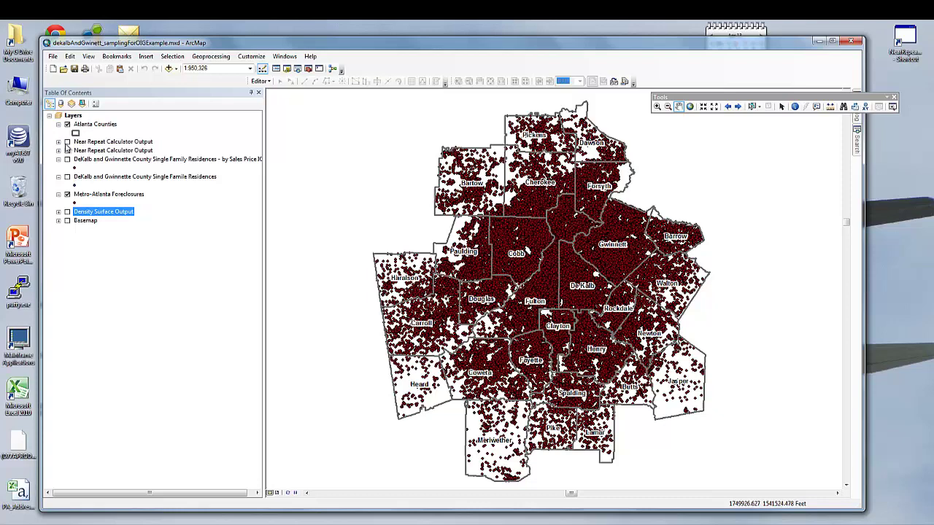
pyautogui.click(67, 194)
# Step: Zoom to Gwinnett and DeKalb, select both counties, and show Single Family Residences by Sales Price
pyautogui.click(657, 106)
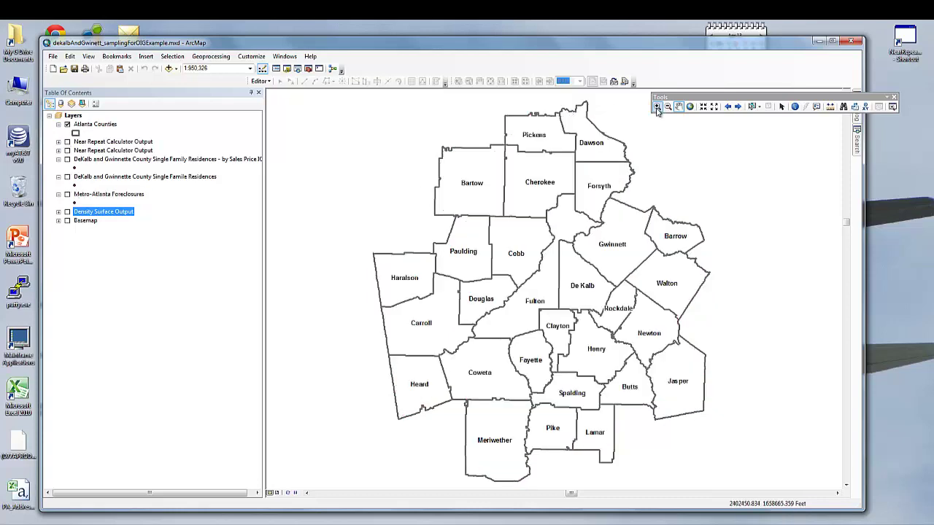
pyautogui.moveTo(531, 175); pyautogui.dragTo(669, 336)
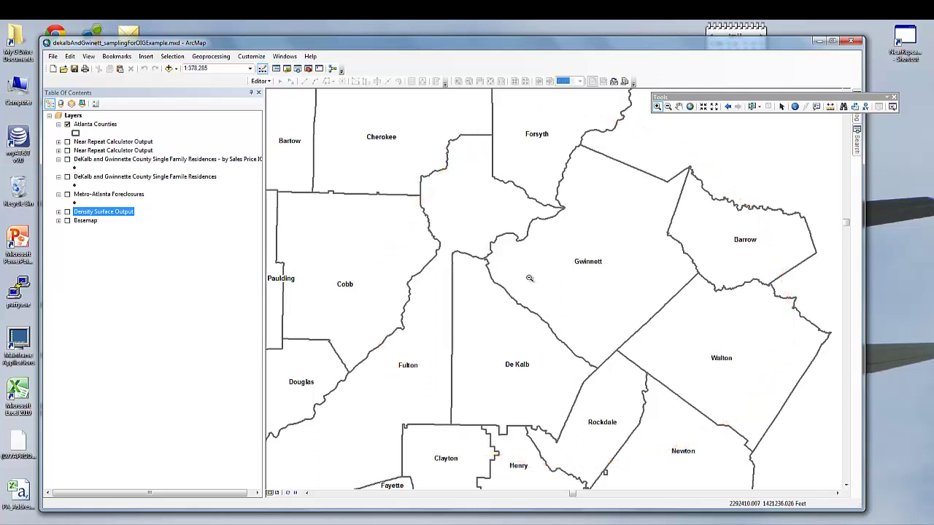
pyautogui.click(749, 108)
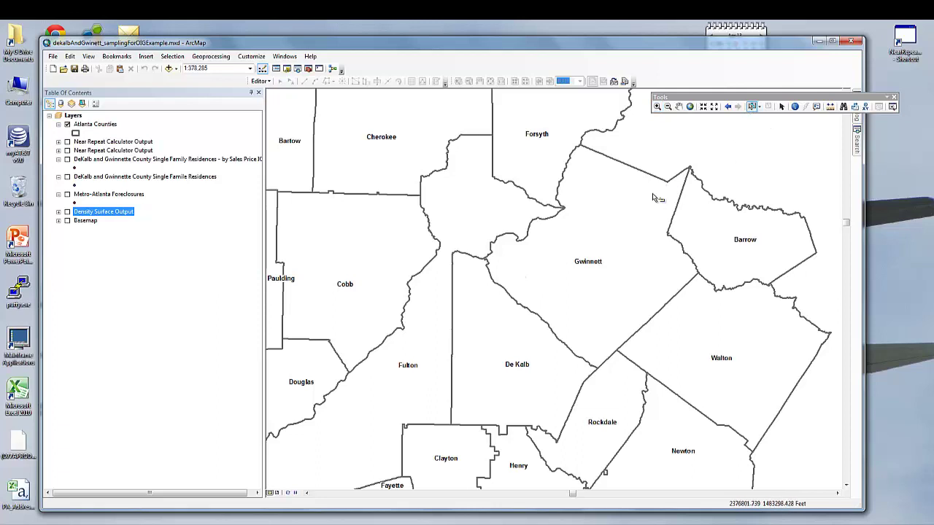
pyautogui.click(642, 228)
pyautogui.keyDown('shift'); pyautogui.click(496, 328); pyautogui.keyUp('shift')
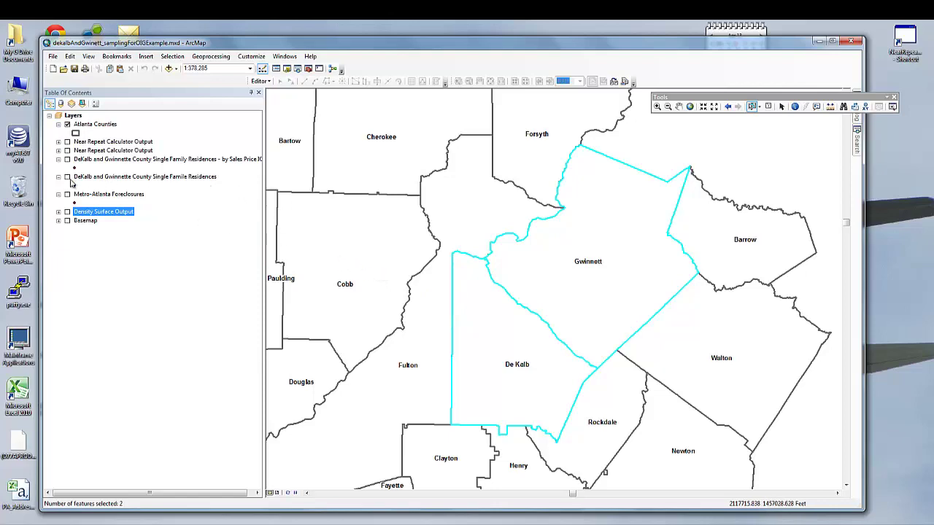
pyautogui.click(67, 160)
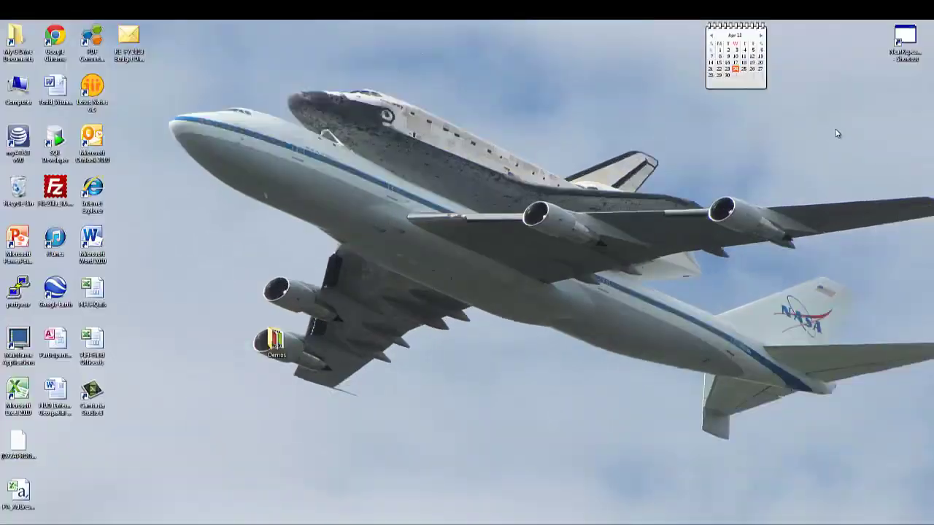
# Step: Launch the Near Repeat calculator from its NearRepeat desktop shortcut
pyautogui.doubleClick(904, 41)
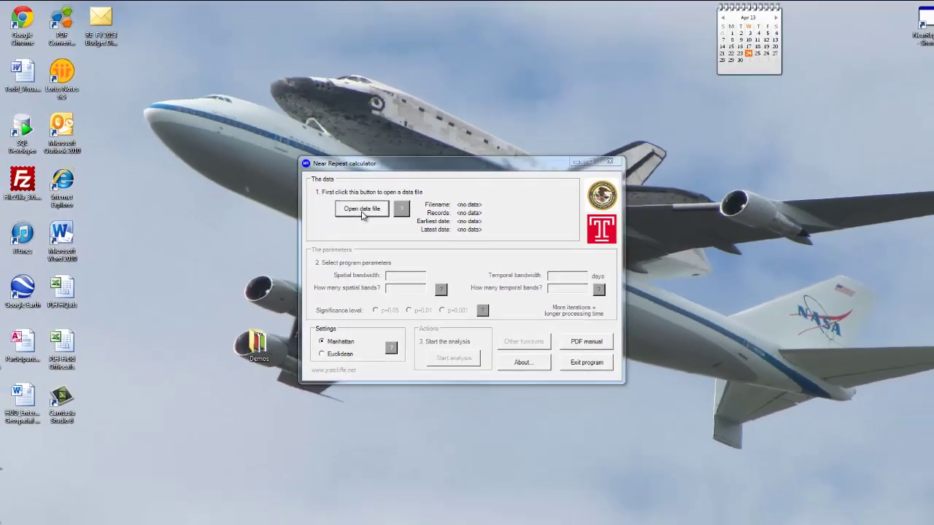
# Step: Load DGfc_sfr_iqr_11_v2.csv into the calculator with distances measured in feet
pyautogui.click(316, 186)
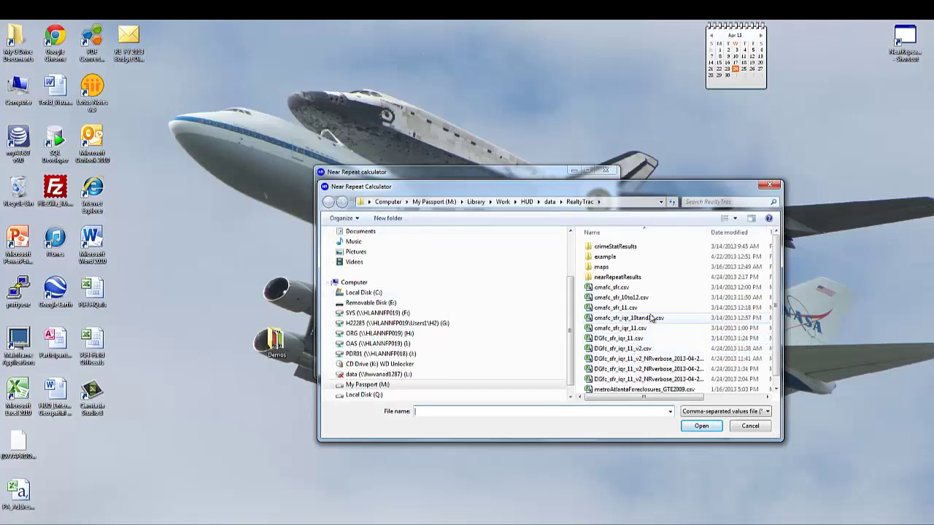
pyautogui.click(675, 349)
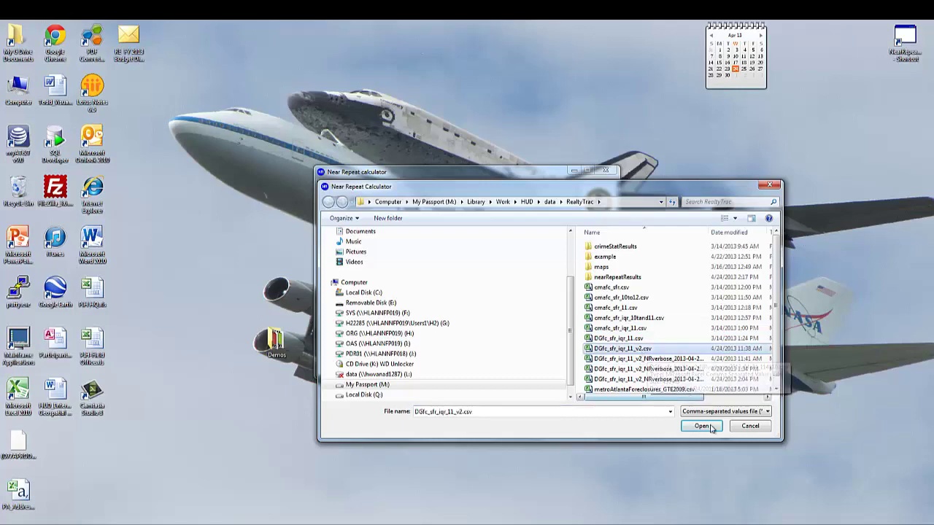
pyautogui.click(702, 426)
pyautogui.click(425, 272)
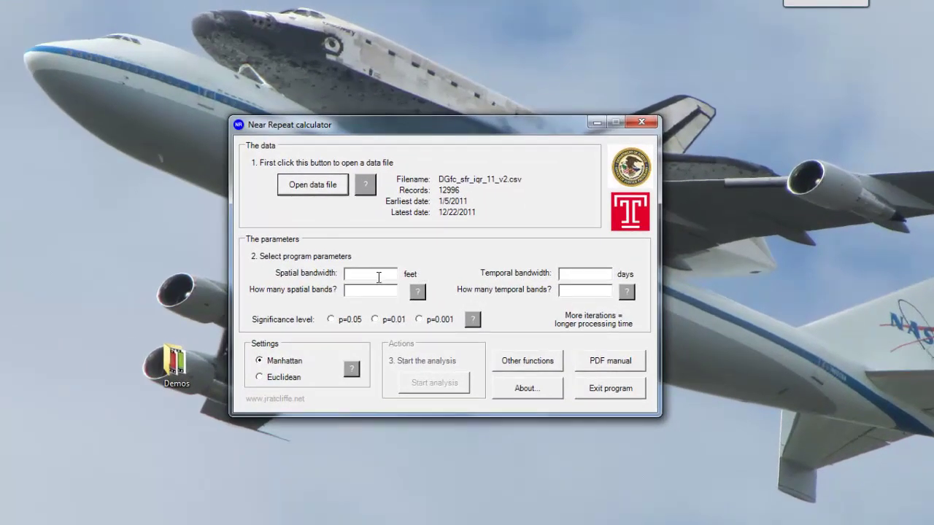
# Step: Enter 660 ft spatial bandwidth with 8 bands, 30-day temporal bandwidth with 6 bands, and p=0.05
pyautogui.click(379, 277)
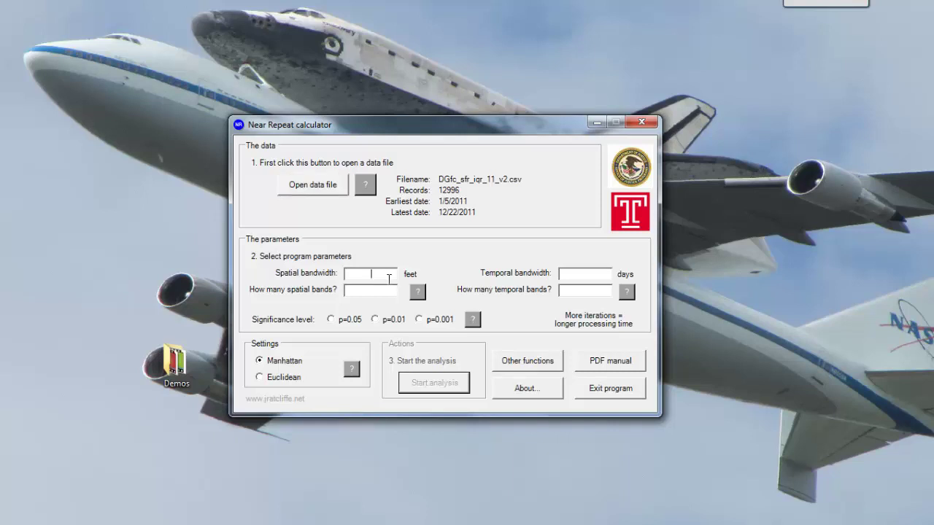
pyautogui.write('660')
pyautogui.click(359, 294)
pyautogui.write('8')
pyautogui.click(568, 273)
pyautogui.write('30')
pyautogui.click(595, 291)
pyautogui.write('6')
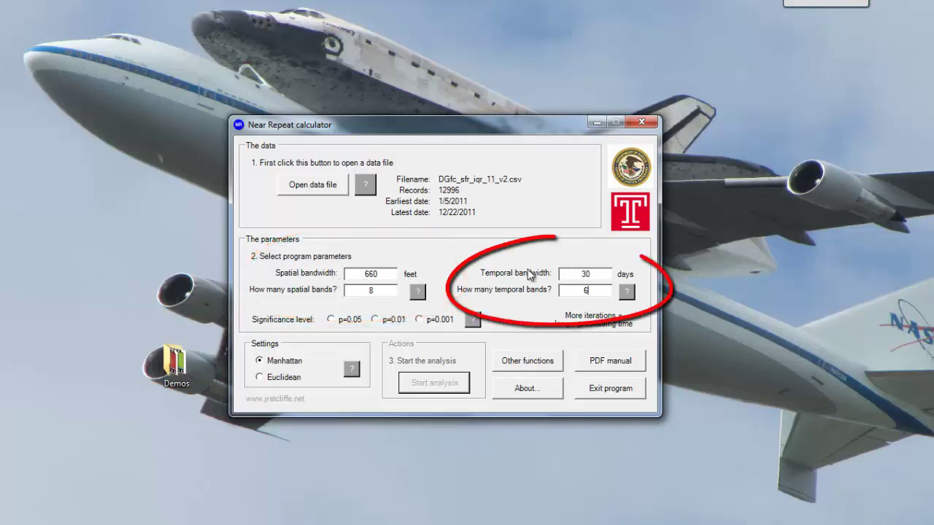
pyautogui.click(349, 325)
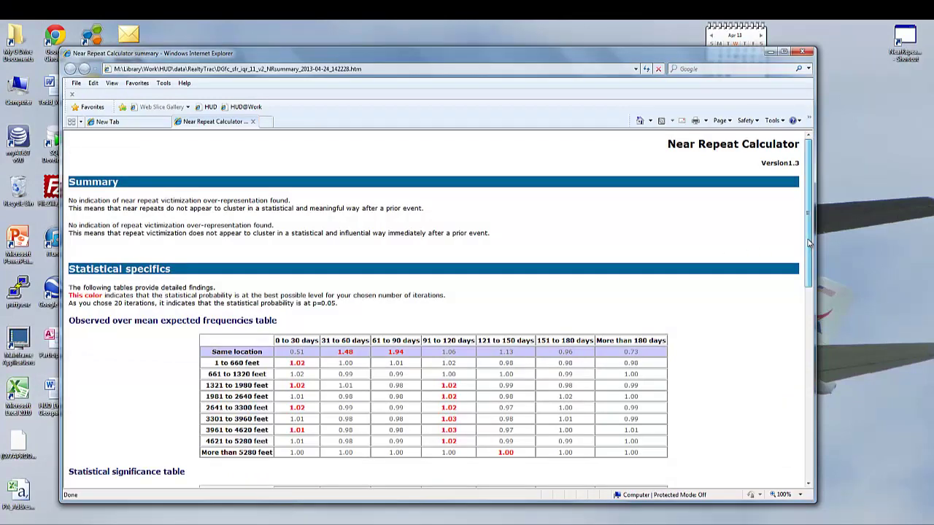
# Step: Scroll the summary report down to the Statistical significance table, then put the report away
pyautogui.moveTo(808, 244); pyautogui.dragTo(798, 311)
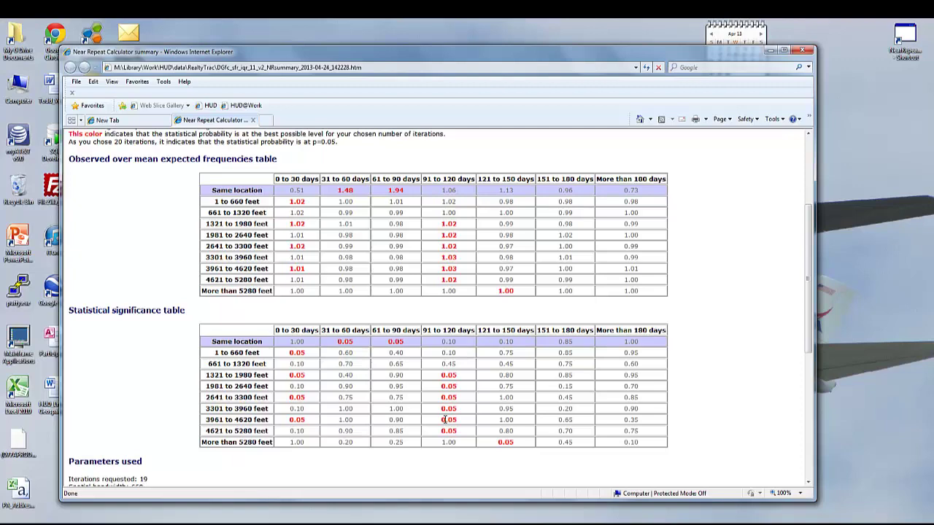
pyautogui.click(770, 49)
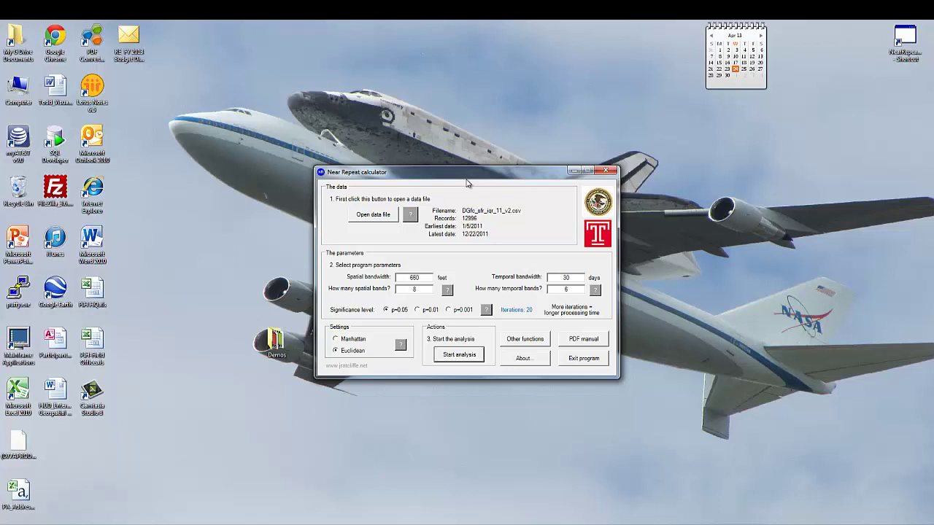
# Step: Exit the calculator, clear the county selection, hide the residences layer, and expand Near Repeat Calculator Output
pyautogui.click(564, 362)
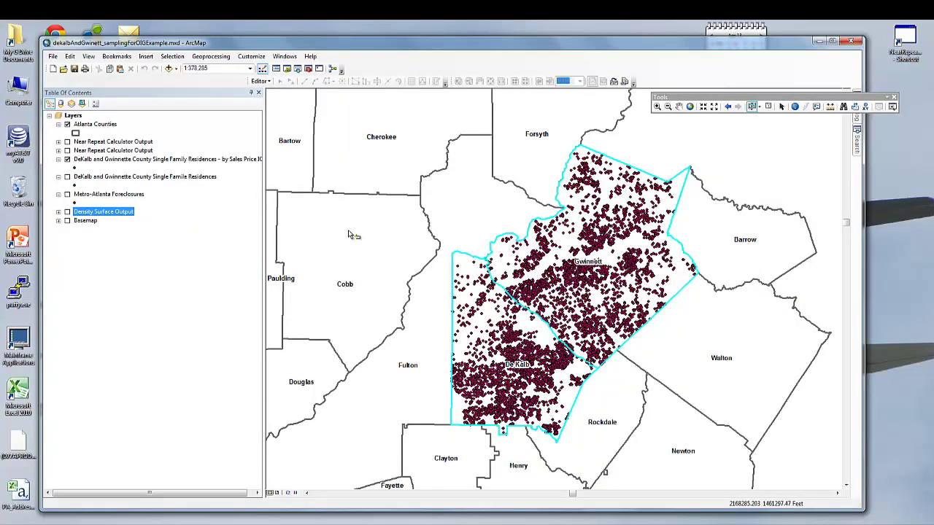
pyautogui.click(172, 56)
pyautogui.click(201, 130)
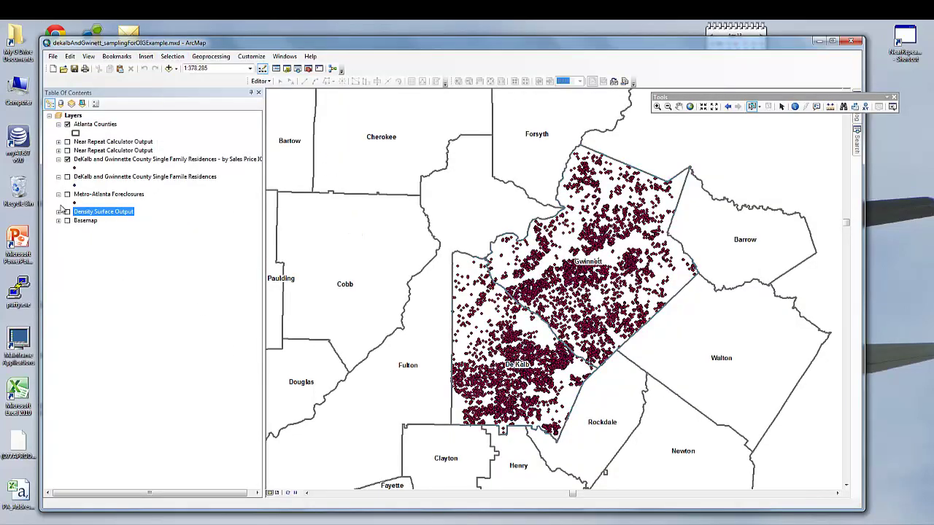
pyautogui.click(67, 159)
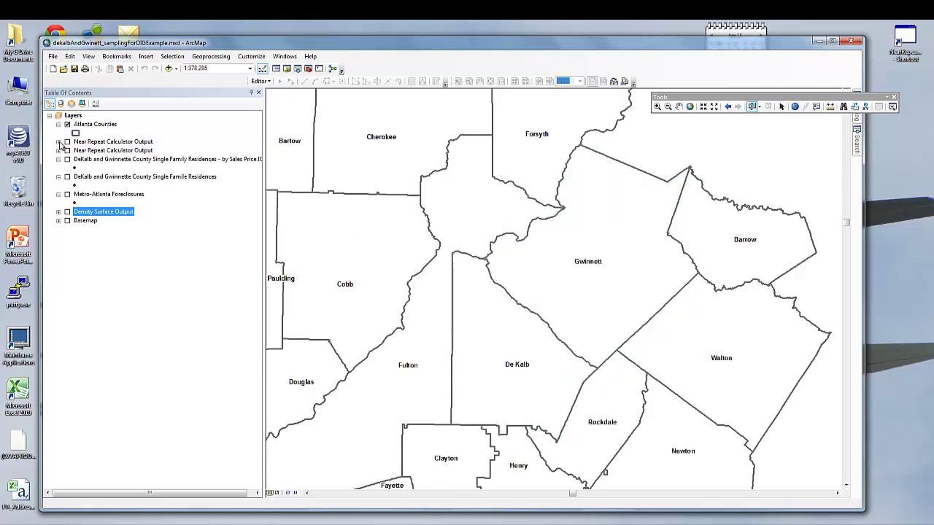
pyautogui.click(58, 142)
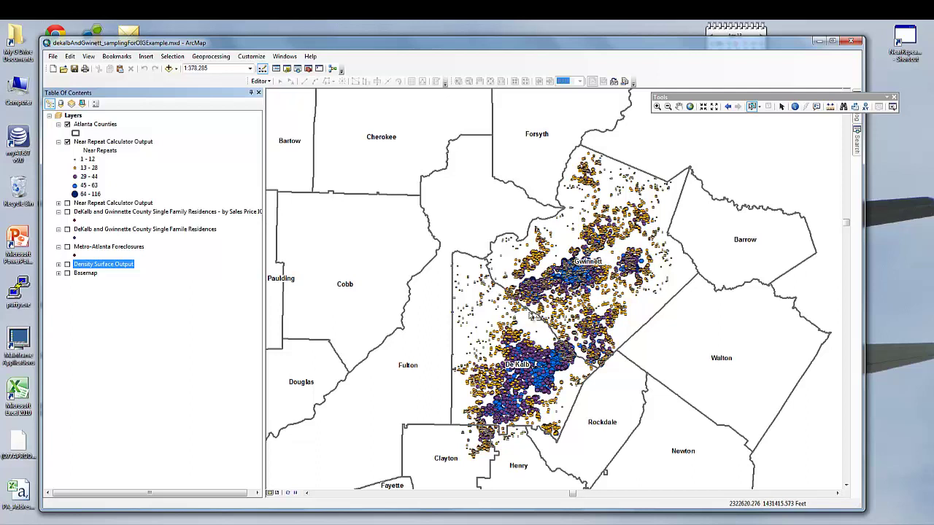
# Step: Zoom into the DeKalb near-repeat clusters and pan Gwinnett's densest clusters to the map centre
pyautogui.click(657, 105)
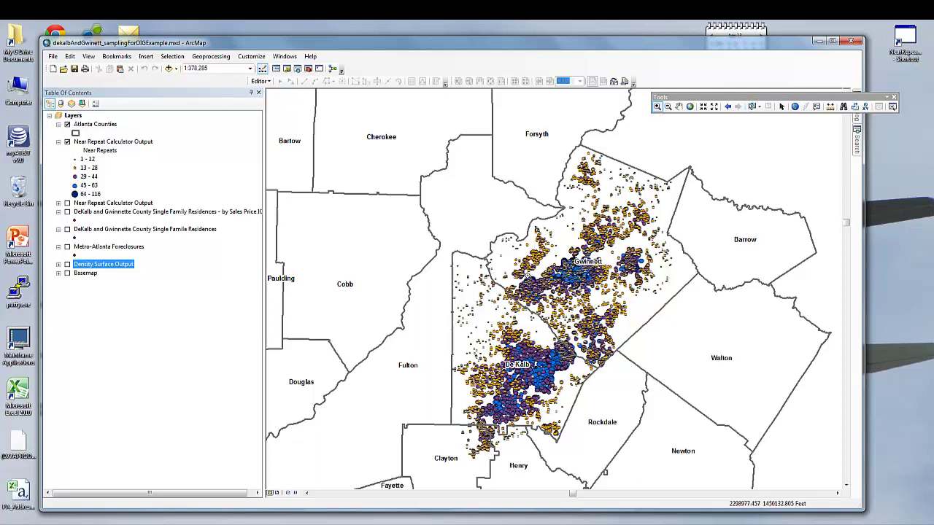
pyautogui.moveTo(497, 327); pyautogui.dragTo(581, 397)
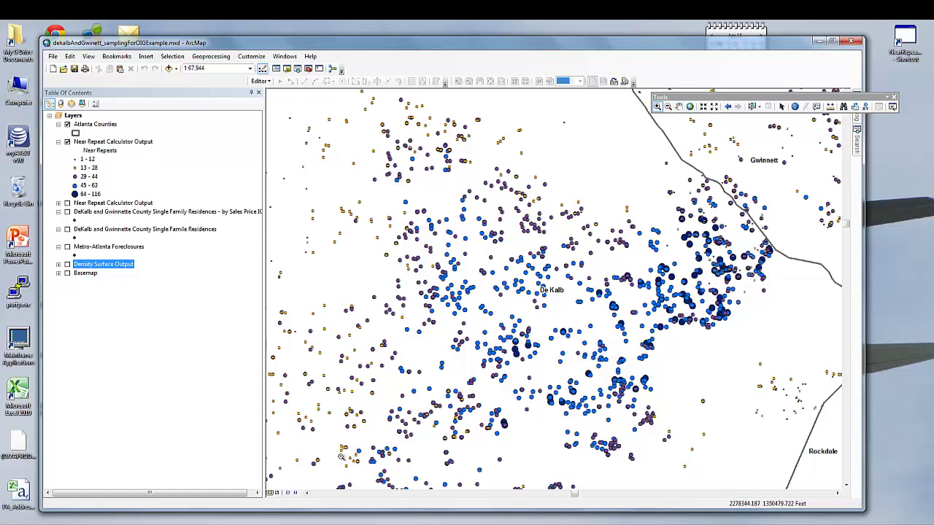
pyautogui.click(678, 107)
pyautogui.moveTo(808, 113); pyautogui.dragTo(640, 338)
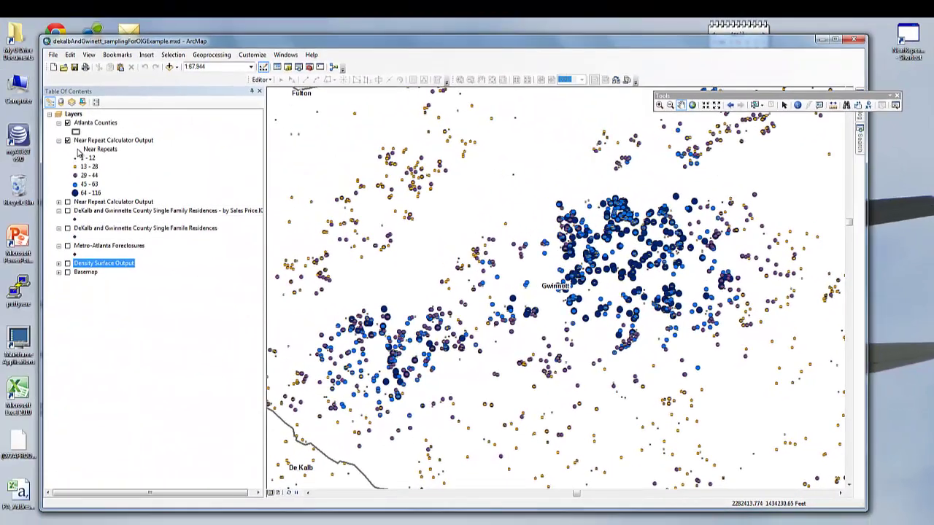
# Step: Hide Near Repeat Calculator Output, then expand and display the Density Surface Output layer
pyautogui.click(68, 141)
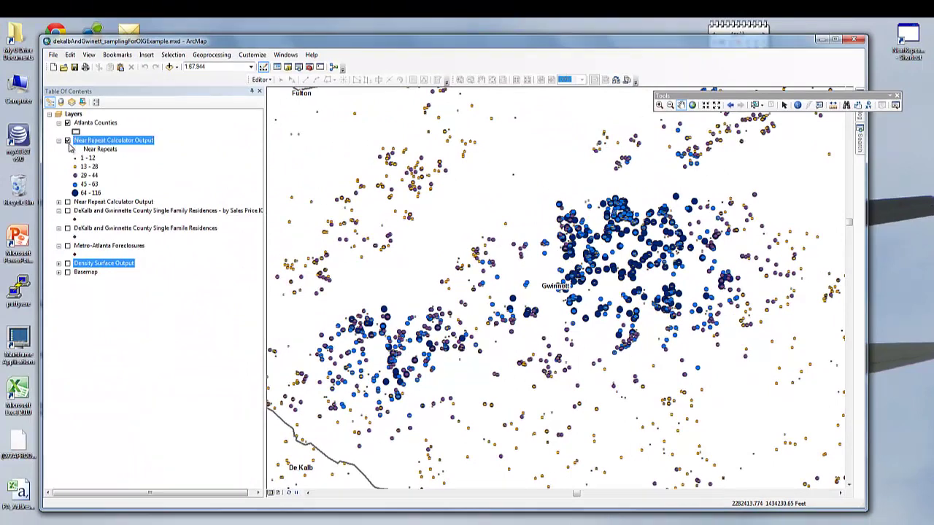
pyautogui.click(59, 264)
pyautogui.click(68, 264)
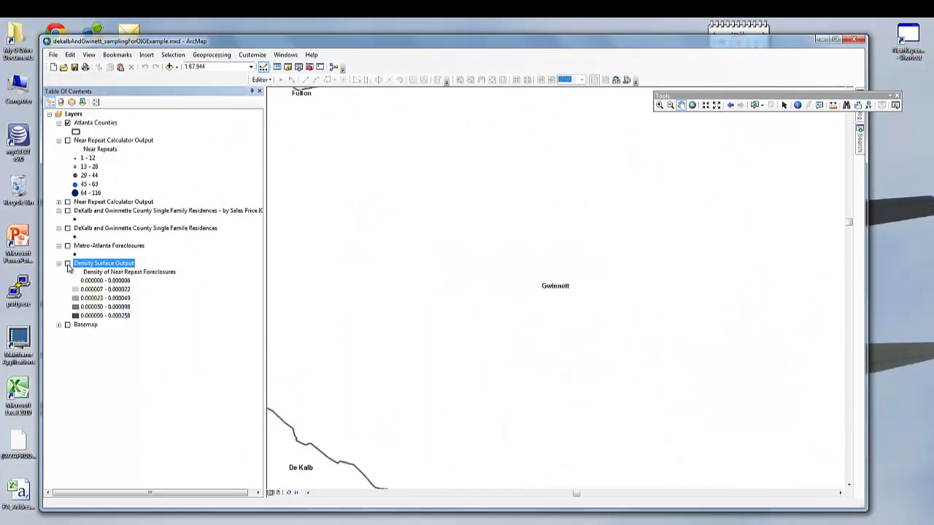